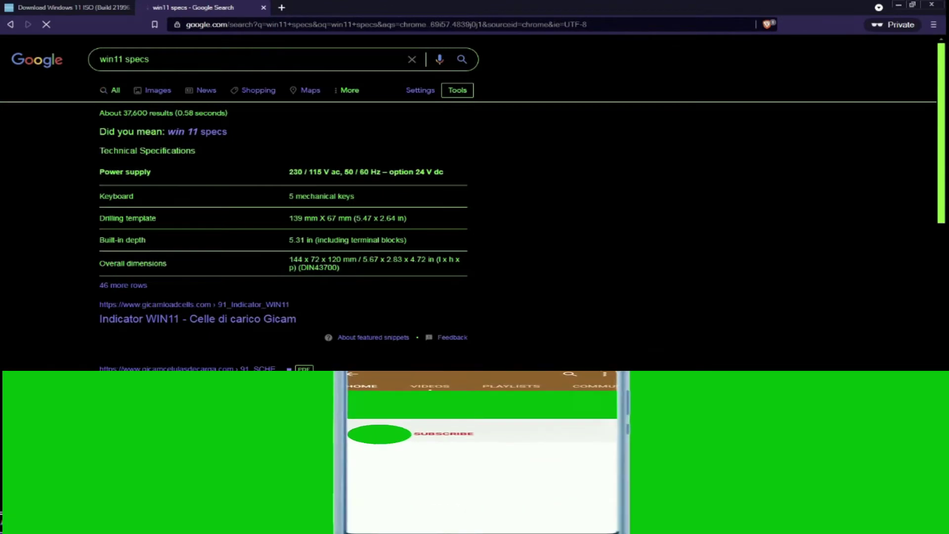
Change the Google search to the suggested query "win 11 system requirements" and run it.
{"action": "left_click", "coordinate": [275, 62]}
{"action": "key", "text": "BackSpace"}
{"action": "key", "text": "BackSpace"}
{"action": "key", "text": "BackSpace"}
{"action": "key", "text": "BackSpace"}
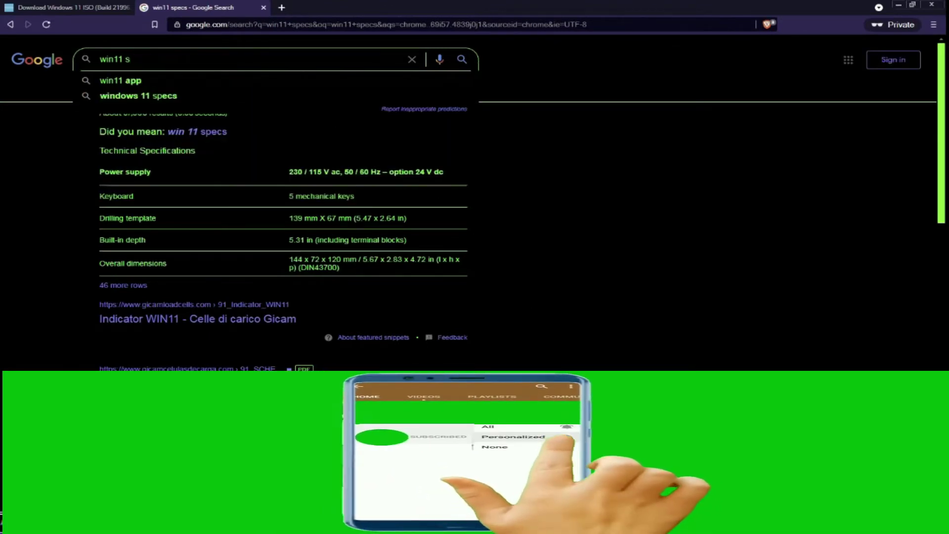
{"action": "key", "text": "Down"}
{"action": "key", "text": "Down"}
{"action": "key", "text": "Down"}
{"action": "key", "text": "Down"}
{"action": "key", "text": "Down"}
{"action": "key", "text": "Up"}
{"action": "key", "text": "Return"}
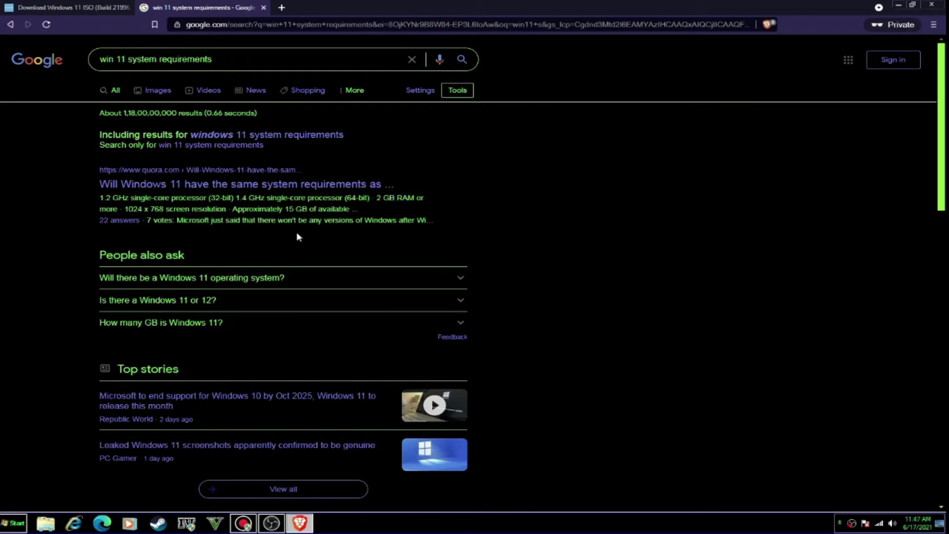
Read the processor, RAM, resolution and disk space requirements, expanding the related questions about the Windows 11 operating system and its size in GB.
{"action": "left_click_drag", "start_coordinate": [119, 196], "coordinate": [373, 196]}
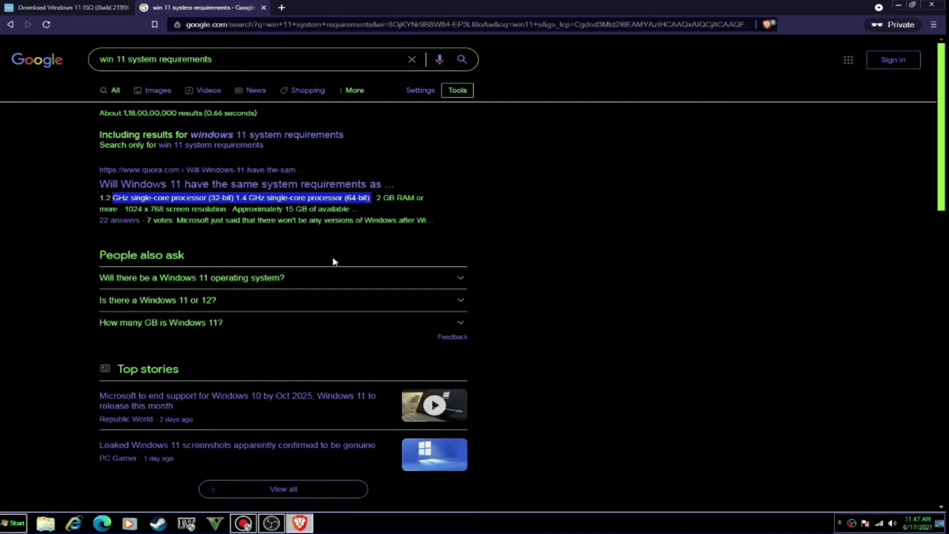
{"action": "left_click", "coordinate": [300, 283]}
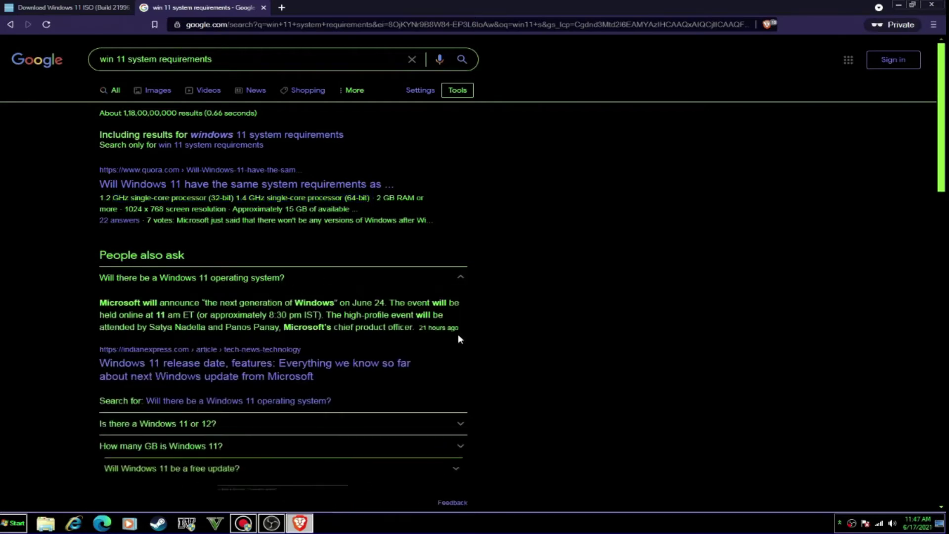
{"action": "scroll", "coordinate": [458, 334], "scroll_direction": "down", "scroll_amount": 1}
{"action": "left_click", "coordinate": [217, 396]}
{"action": "scroll", "coordinate": [216, 395], "scroll_direction": "down", "scroll_amount": 3}
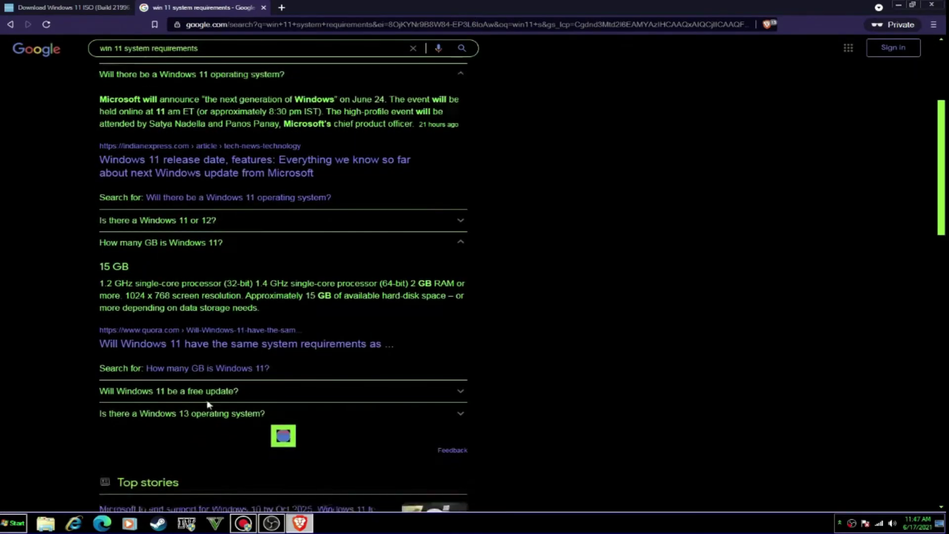
{"action": "left_click_drag", "start_coordinate": [182, 283], "coordinate": [564, 325]}
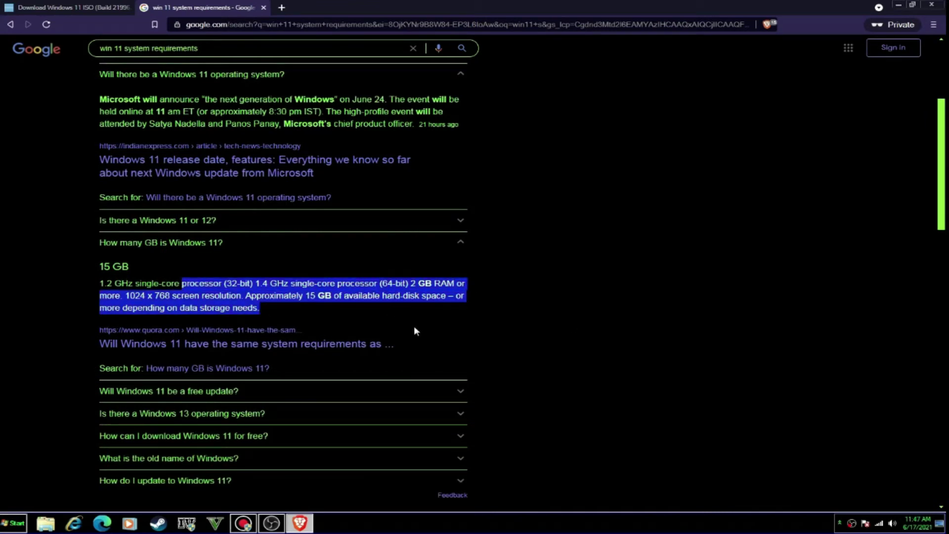
{"action": "left_click_drag", "start_coordinate": [342, 311], "coordinate": [52, 262]}
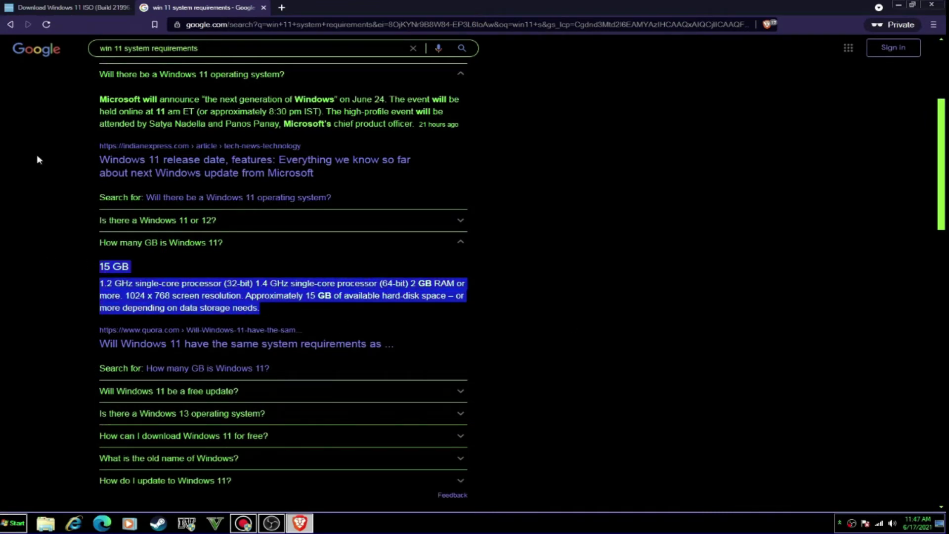
Close the search results, open the AndroidFileHost link from the Windows 11 ISO article, and check the file's size.
{"action": "left_click", "coordinate": [69, 8]}
{"action": "left_click", "coordinate": [264, 7]}
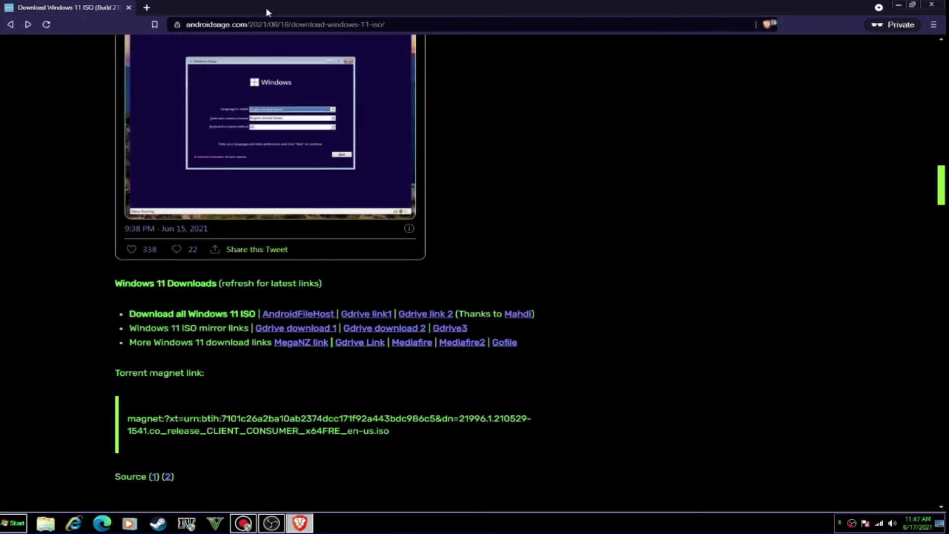
{"action": "left_click", "coordinate": [298, 314]}
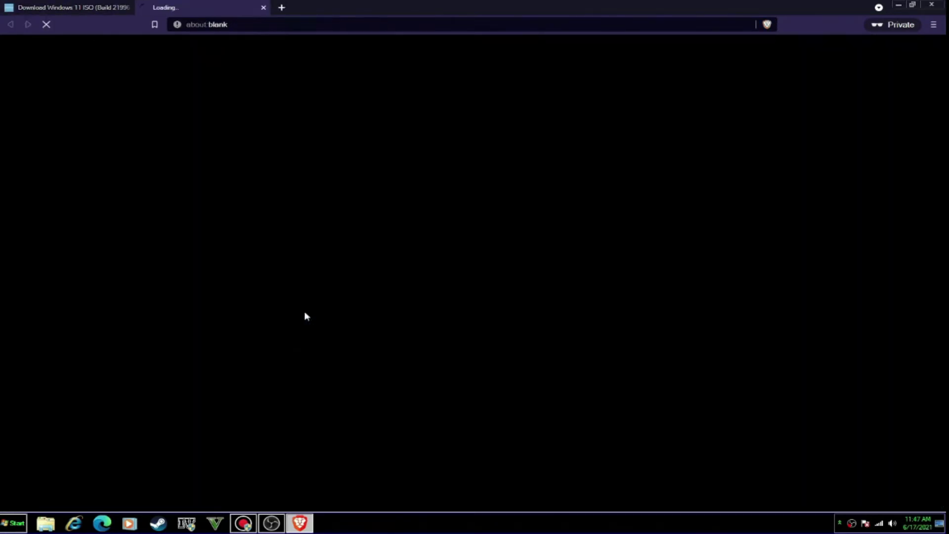
{"action": "left_click", "coordinate": [283, 7]}
{"action": "left_click", "coordinate": [232, 5]}
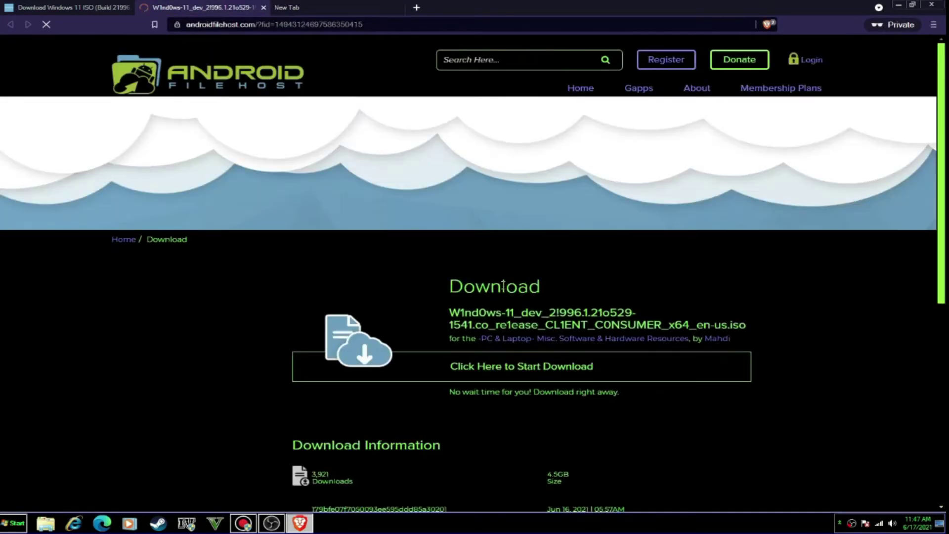
{"action": "scroll", "coordinate": [498, 368], "scroll_direction": "down", "scroll_amount": 2}
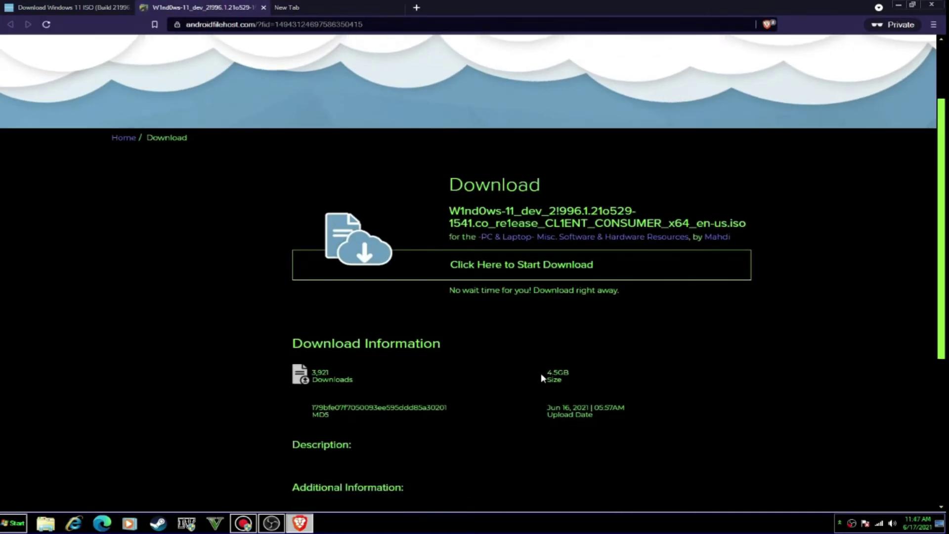
{"action": "left_click_drag", "start_coordinate": [546, 372], "coordinate": [564, 373]}
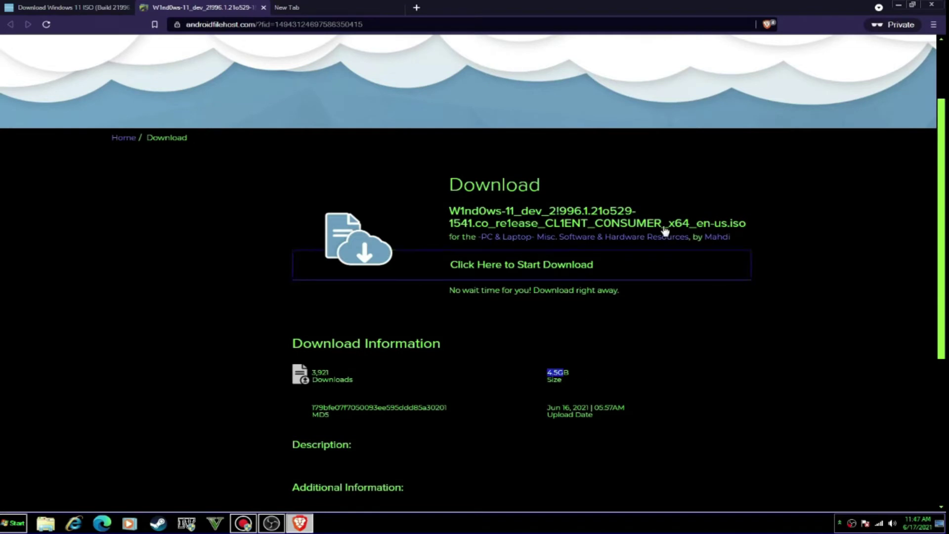
Start downloading the Windows 11 ISO from the primary Virginia, USA mirror and save it to the Downloads folder.
{"action": "left_click", "coordinate": [697, 265]}
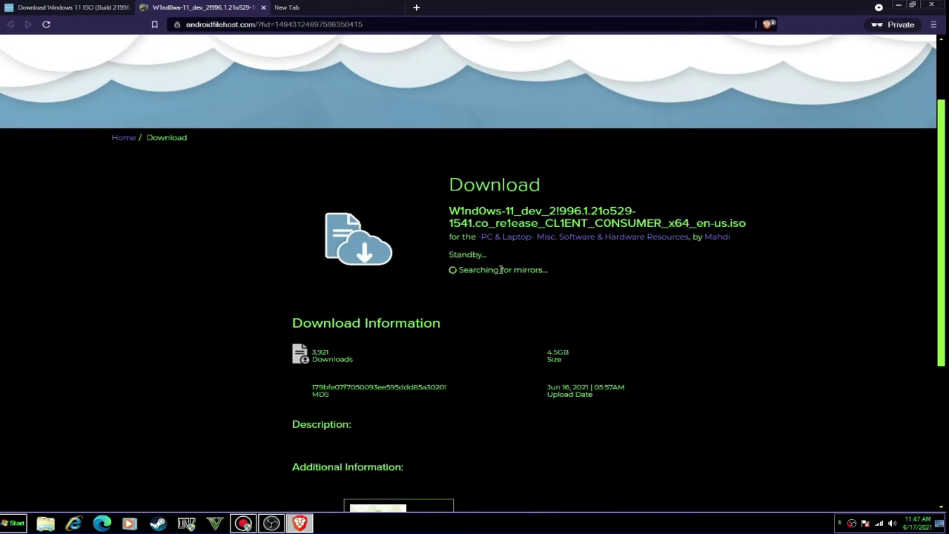
{"action": "scroll", "coordinate": [544, 318], "scroll_direction": "down", "scroll_amount": 4}
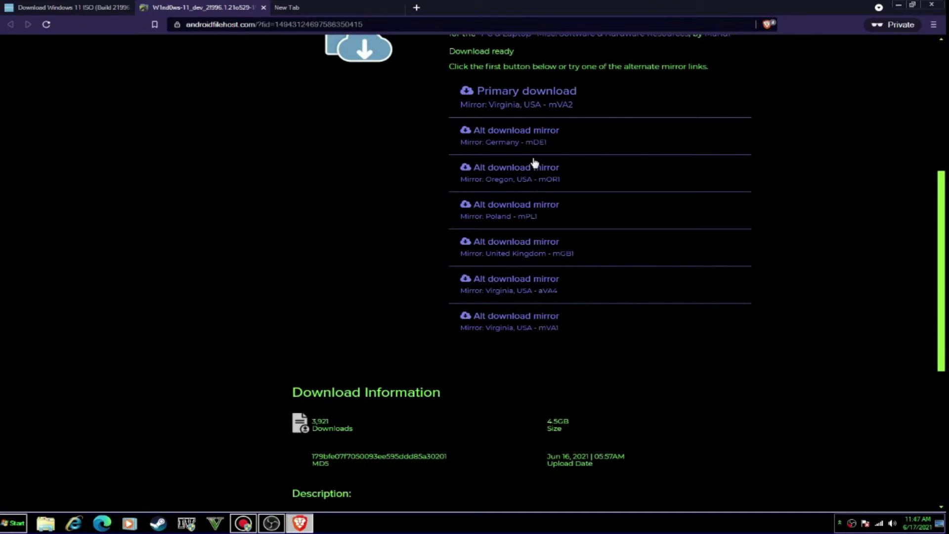
{"action": "left_click", "coordinate": [548, 102]}
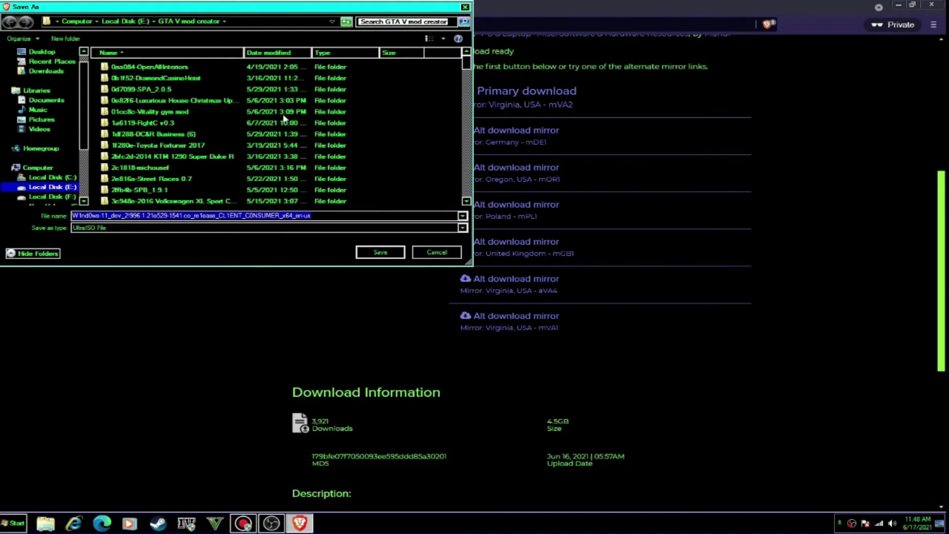
{"action": "left_click", "coordinate": [45, 72]}
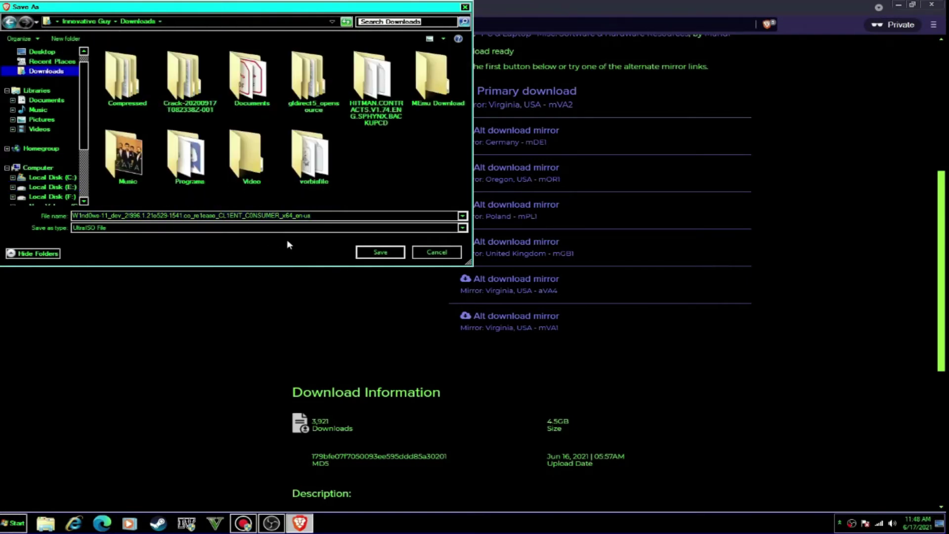
{"action": "key", "text": "Return"}
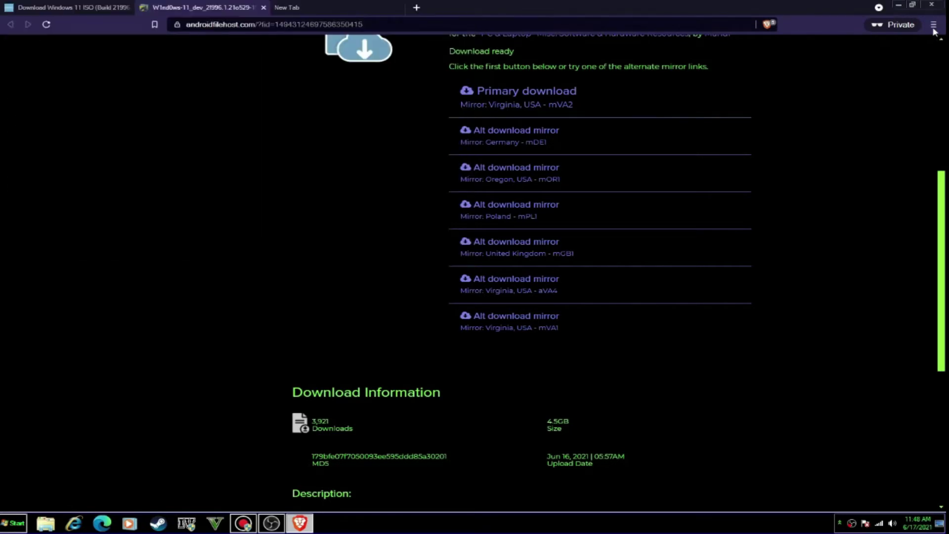
Show the browser's download list and pause the Windows 11 ISO download.
{"action": "left_click", "coordinate": [934, 25]}
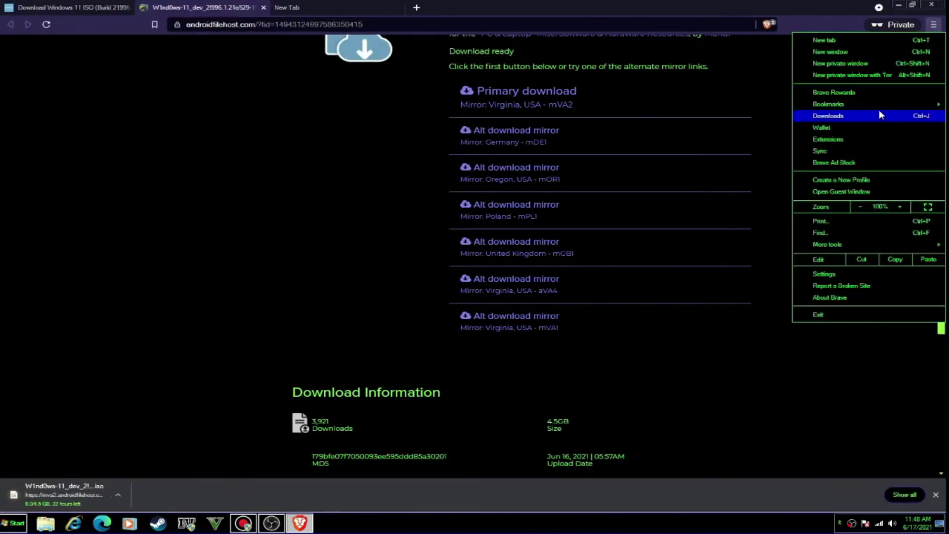
{"action": "left_click", "coordinate": [880, 113]}
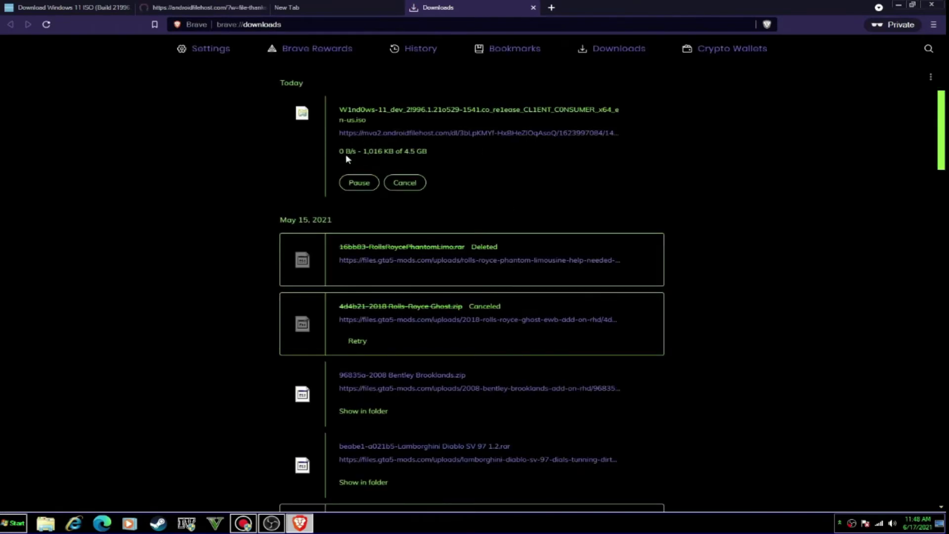
{"action": "left_click_drag", "start_coordinate": [238, 106], "coordinate": [436, 157]}
{"action": "left_click", "coordinate": [572, 170]}
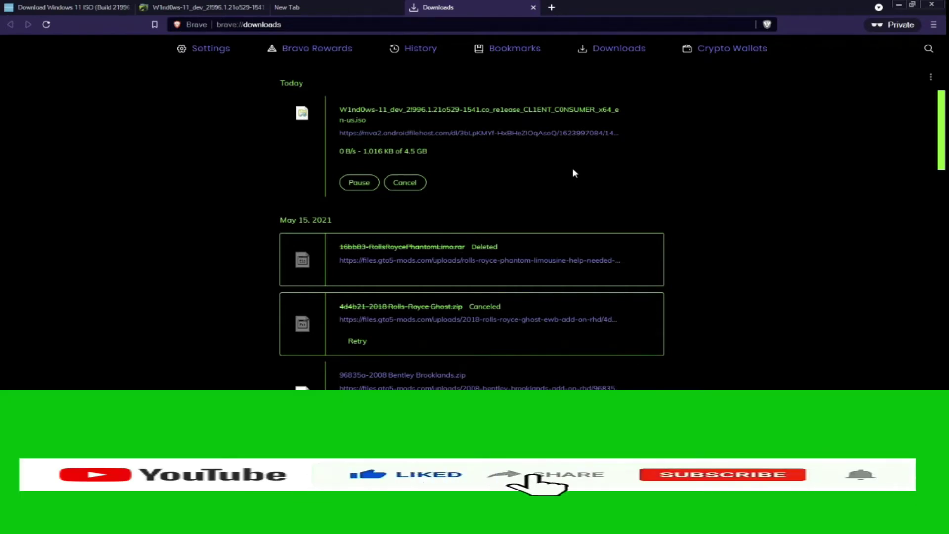
{"action": "left_click", "coordinate": [361, 186]}
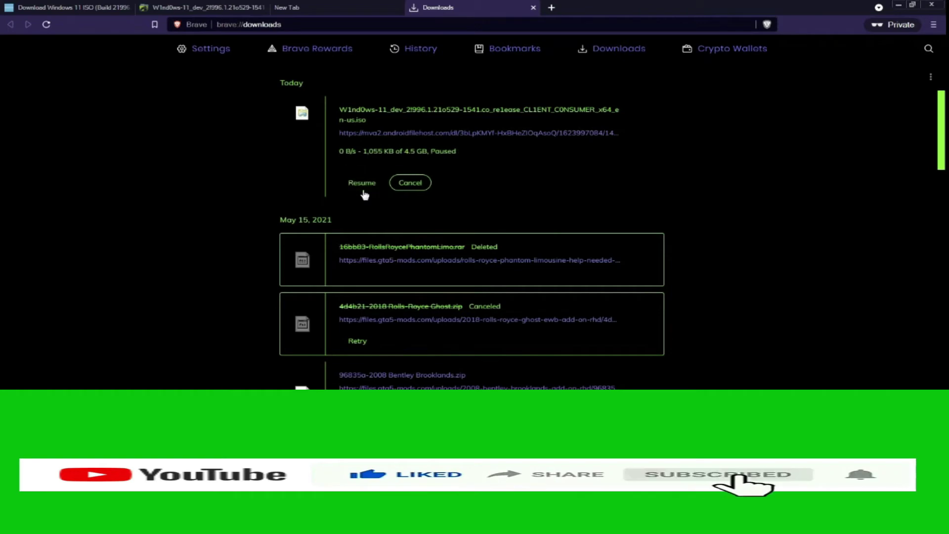
Copy the link address of the paused ISO download, then cancel that download in the browser.
{"action": "right_click", "coordinate": [424, 135]}
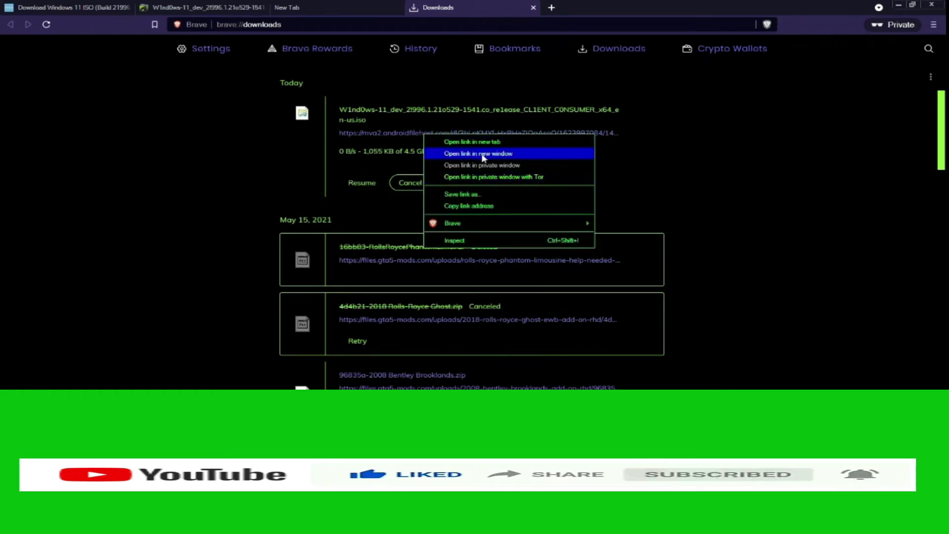
{"action": "left_click", "coordinate": [482, 204]}
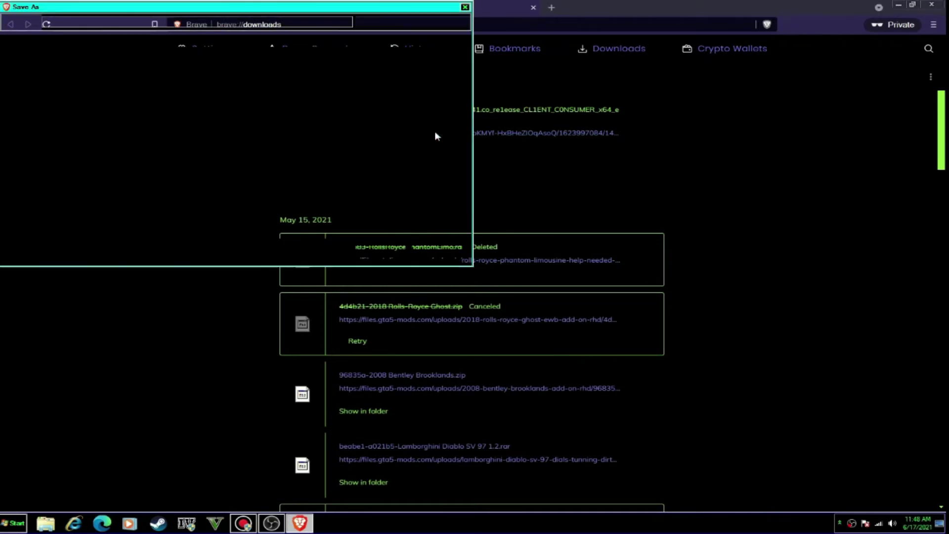
{"action": "left_click", "coordinate": [445, 255]}
{"action": "right_click", "coordinate": [466, 134]}
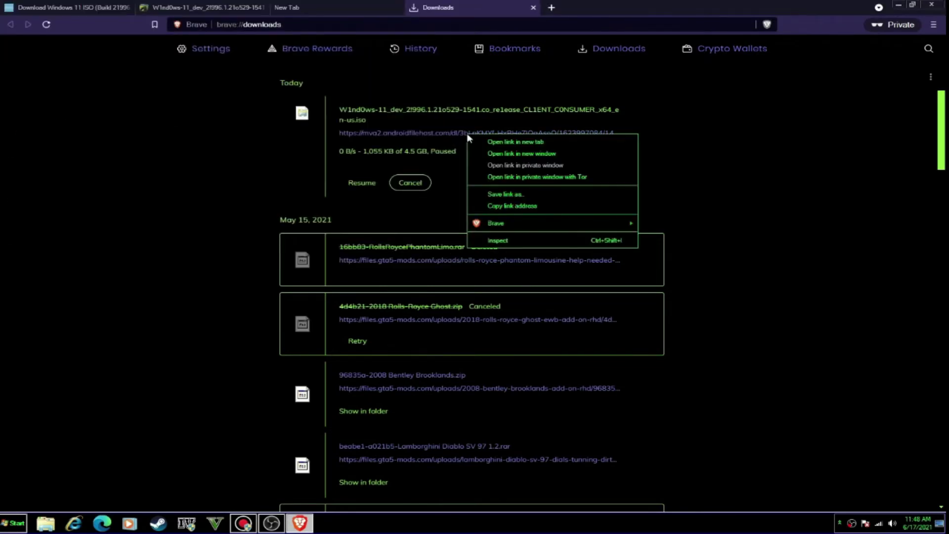
{"action": "left_click", "coordinate": [482, 205]}
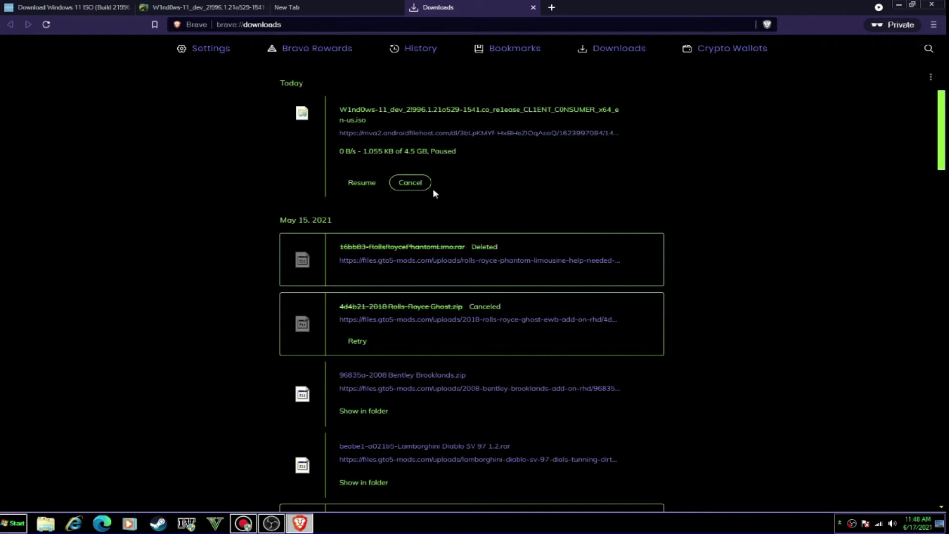
{"action": "left_click", "coordinate": [410, 183]}
Open Free Download Manager and begin adding a new download with the copied ISO link.
{"action": "left_click", "coordinate": [14, 523]}
{"action": "left_click", "coordinate": [63, 409]}
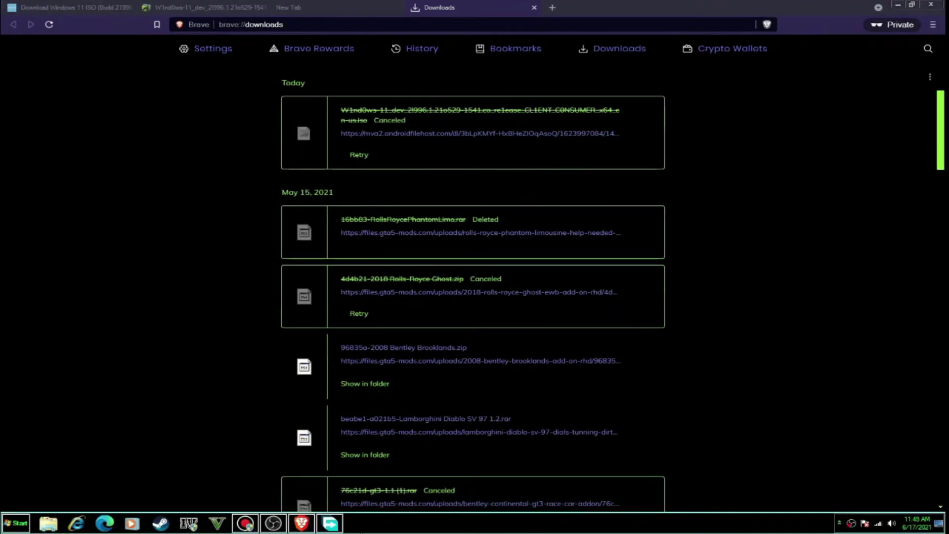
{"action": "left_click", "coordinate": [330, 523]}
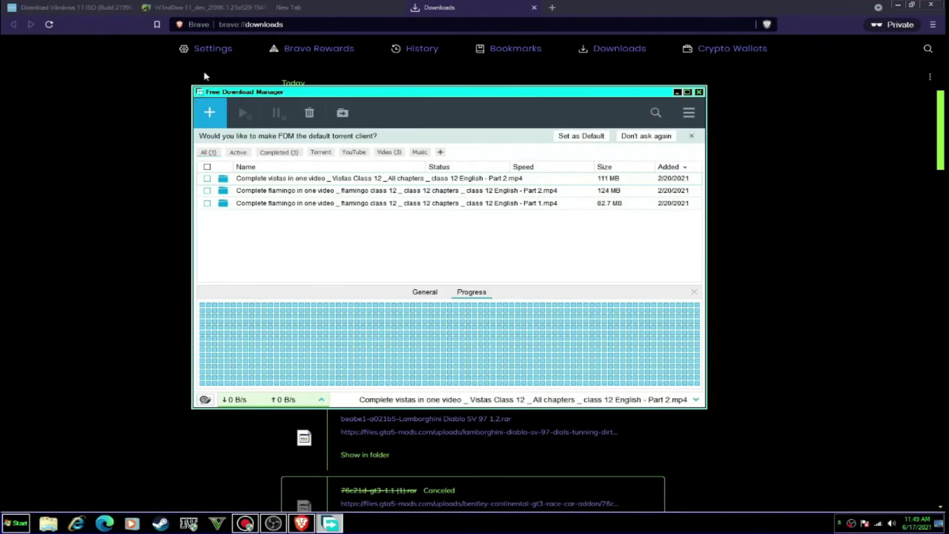
{"action": "left_click", "coordinate": [223, 121]}
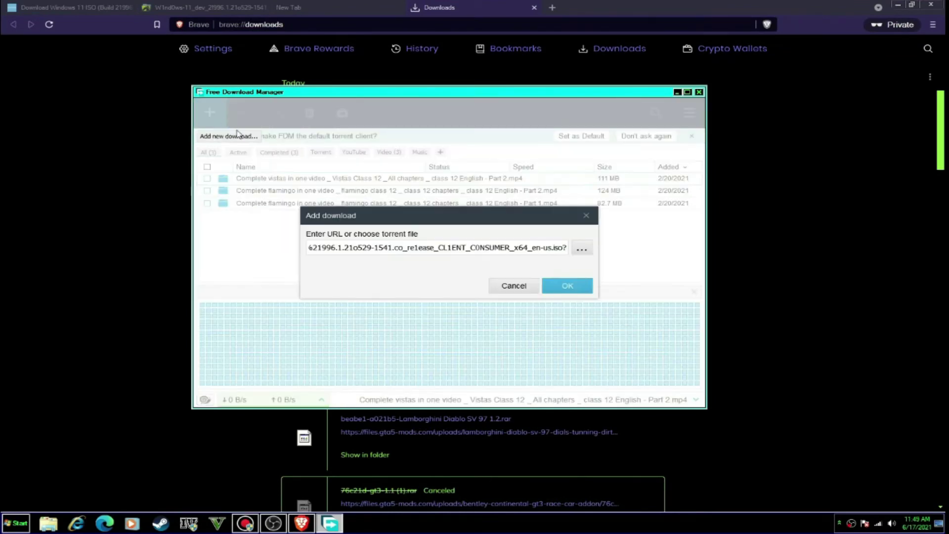
Return to the browser's download list and copy the link address of the canceled ISO download again.
{"action": "left_click", "coordinate": [904, 247]}
{"action": "right_click", "coordinate": [390, 139]}
{"action": "left_click", "coordinate": [413, 131]}
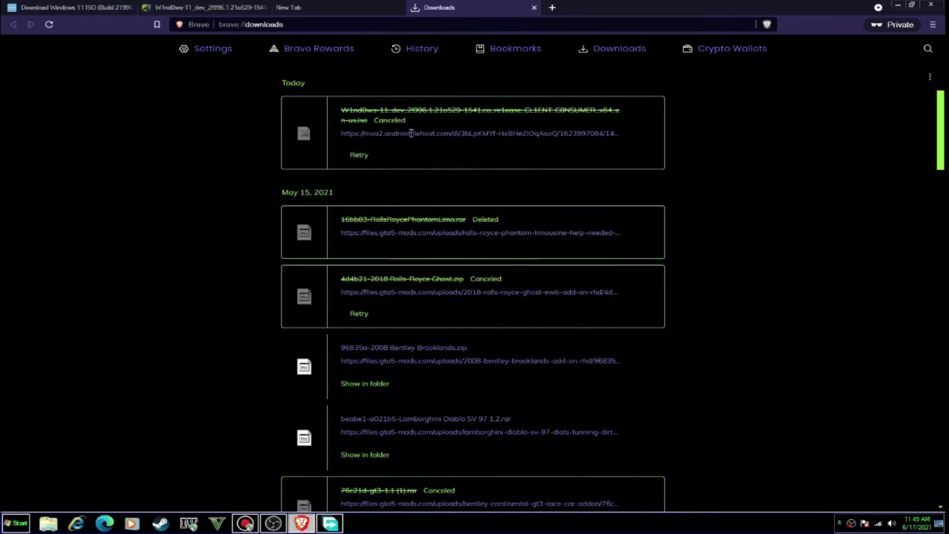
{"action": "right_click", "coordinate": [411, 133]}
{"action": "left_click", "coordinate": [449, 205]}
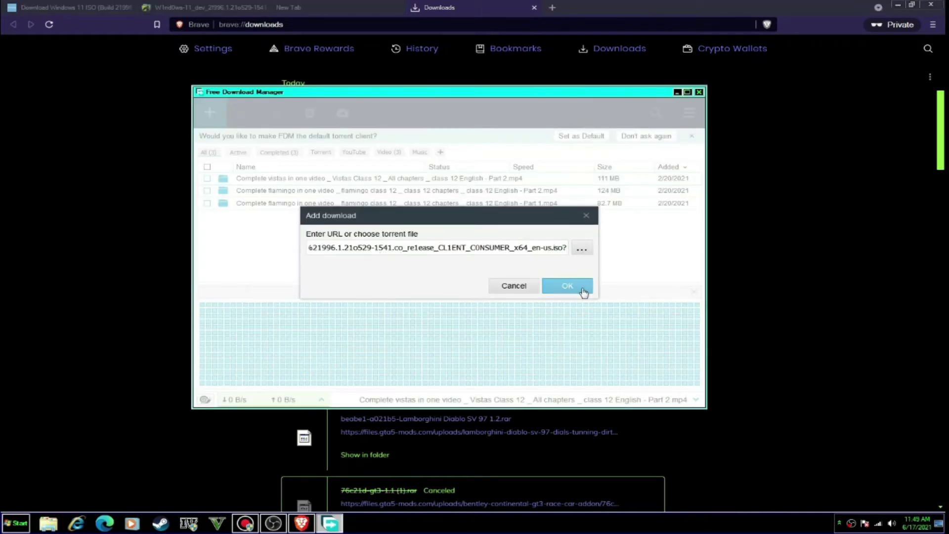
Submit the ISO link in Free Download Manager, minimize the browser, and start the download into the Downloads folder.
{"action": "left_click", "coordinate": [567, 286]}
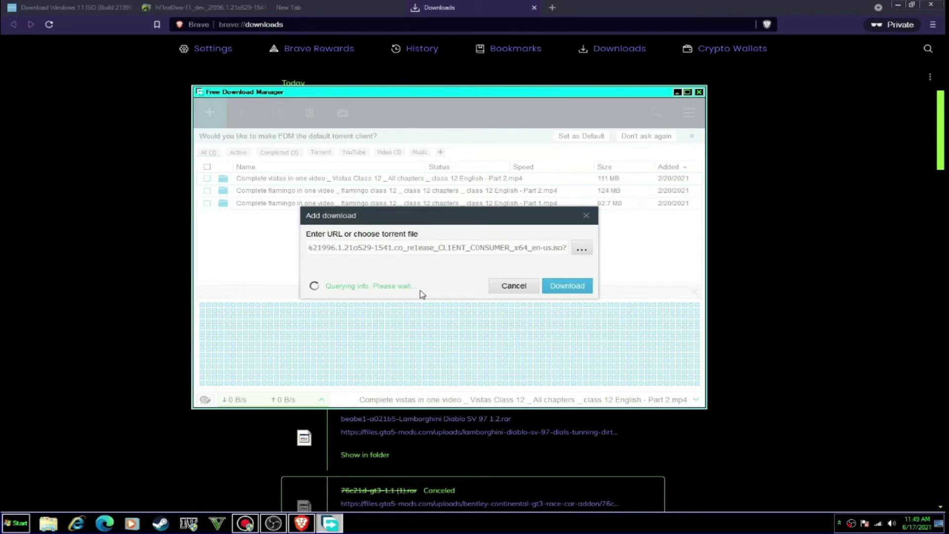
{"action": "left_click", "coordinate": [898, 4]}
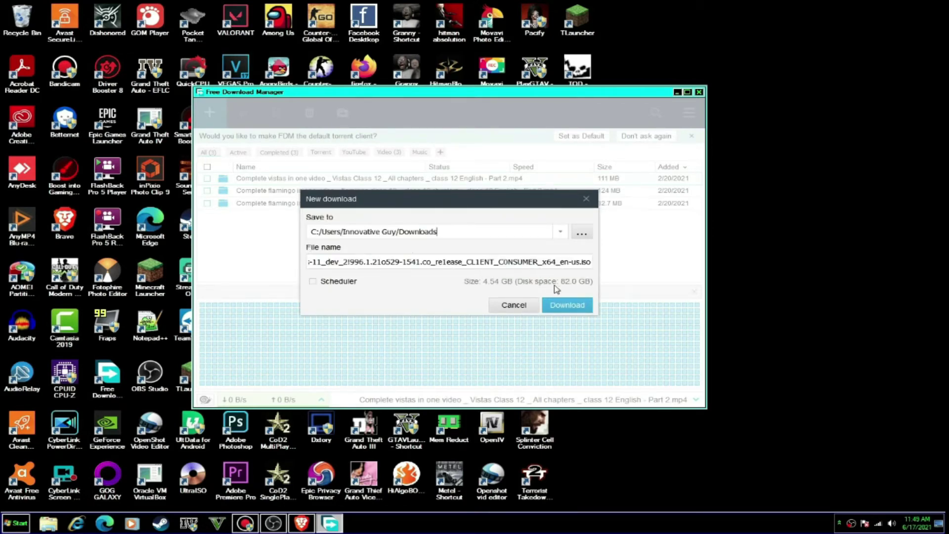
{"action": "left_click", "coordinate": [563, 303]}
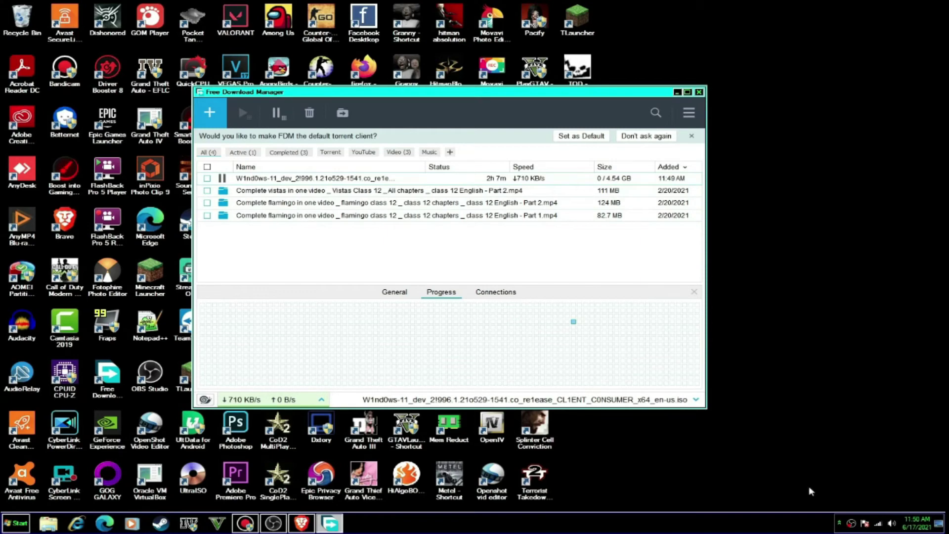
{"action": "right_click", "coordinate": [851, 523]}
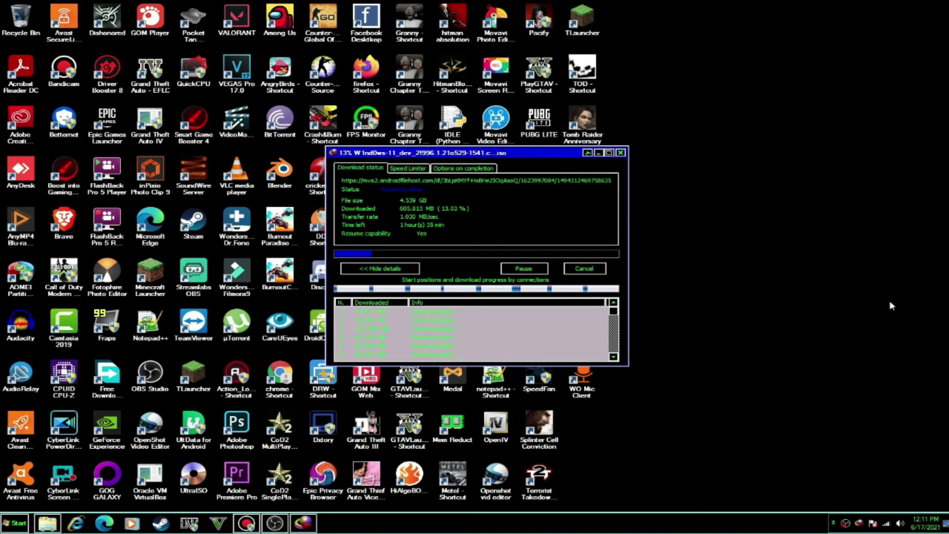
{"action": "right_click", "coordinate": [846, 523]}
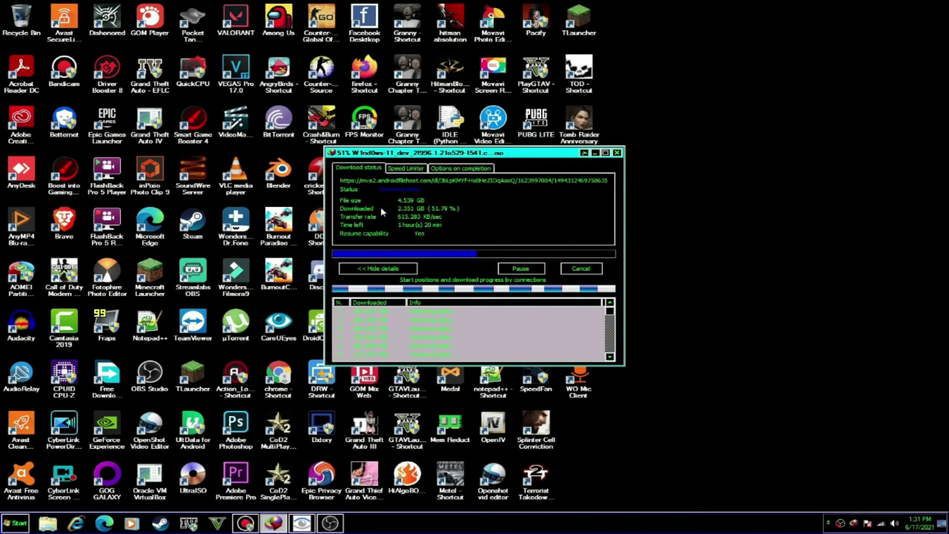
Minimize the download window, open the downloaded Windows 11 ISO from the Downloads folder in UltraISO, and mount it to the virtual drive.
{"action": "left_click", "coordinate": [595, 153]}
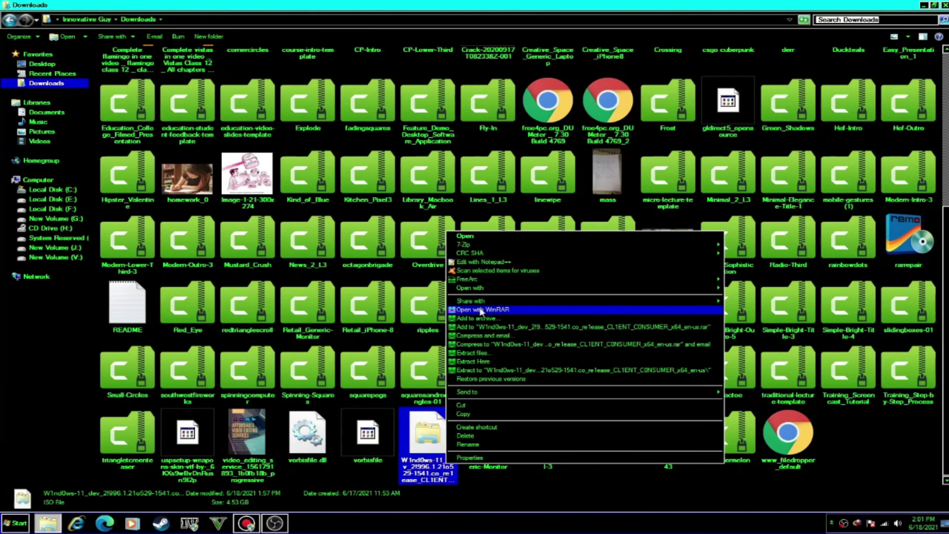
{"action": "mouse_move", "coordinate": [489, 287]}
{"action": "left_click", "coordinate": [771, 289]}
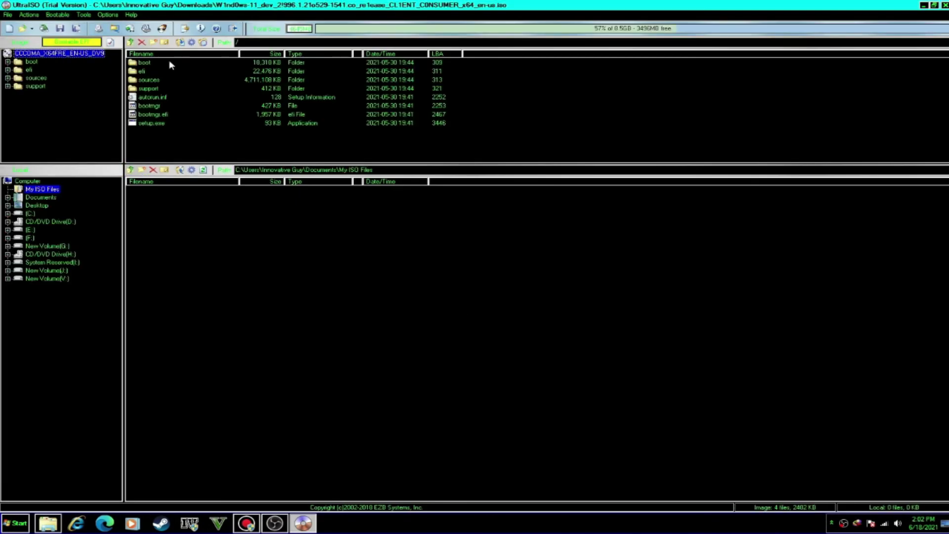
{"action": "left_click", "coordinate": [200, 28]}
{"action": "left_click", "coordinate": [229, 182]}
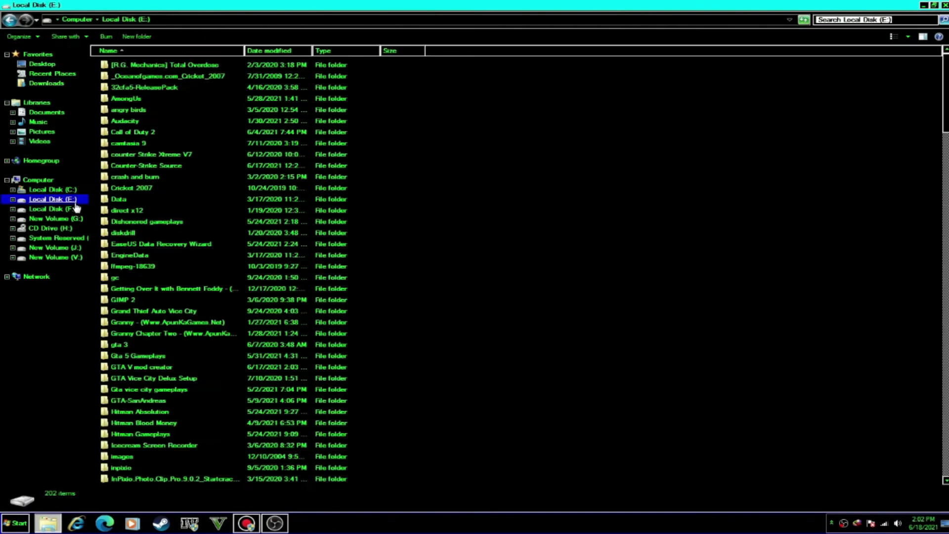
Run setup from the mounted CD Drive (H:) and continue with downloading updates, drivers and optional features.
{"action": "left_click", "coordinate": [50, 228]}
{"action": "left_click", "coordinate": [120, 144]}
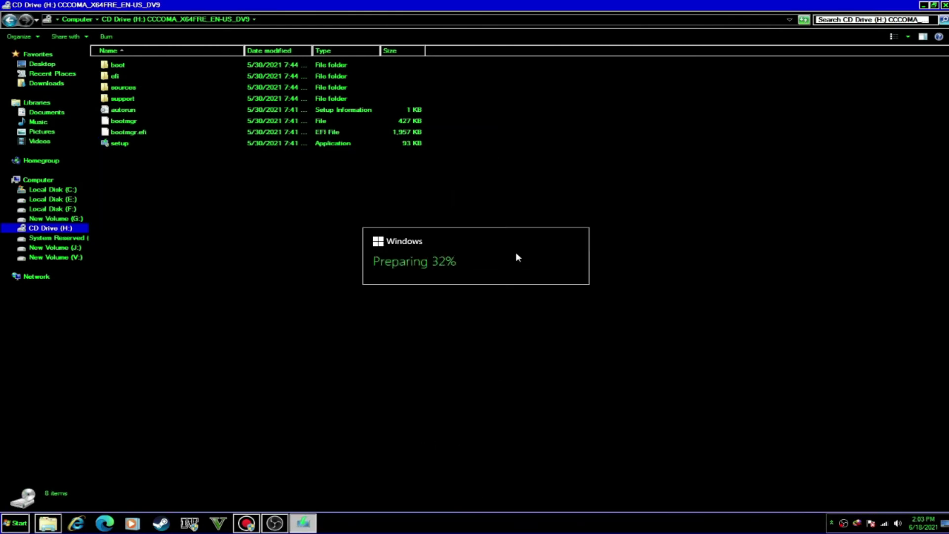
{"action": "left_click", "coordinate": [346, 214]}
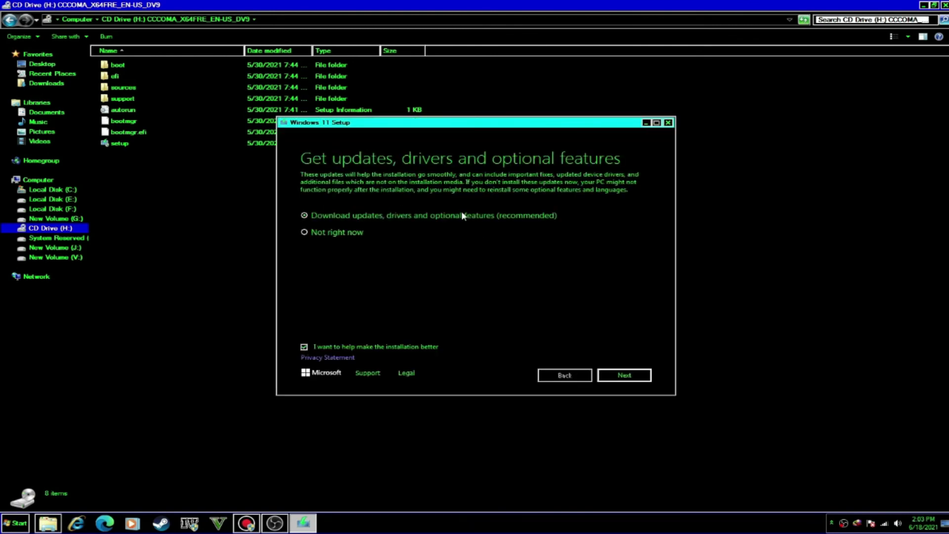
{"action": "left_click", "coordinate": [625, 375]}
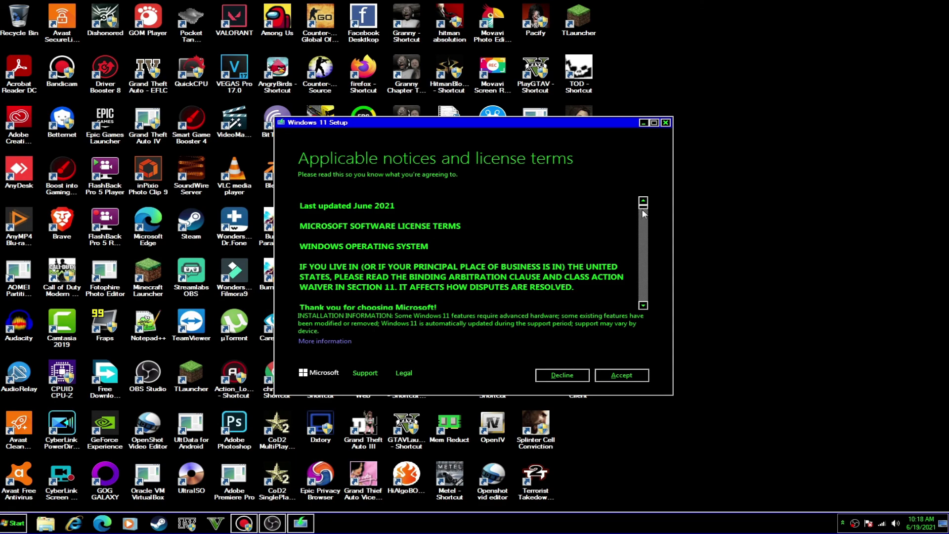
Accept the Windows 11 license terms after scrolling through them, and continue with keeping personal files only.
{"action": "left_click", "coordinate": [644, 211]}
{"action": "scroll", "coordinate": [394, 230], "scroll_direction": "down", "scroll_amount": 15}
{"action": "scroll", "coordinate": [549, 288], "scroll_direction": "down", "scroll_amount": 5}
{"action": "left_click", "coordinate": [606, 376]}
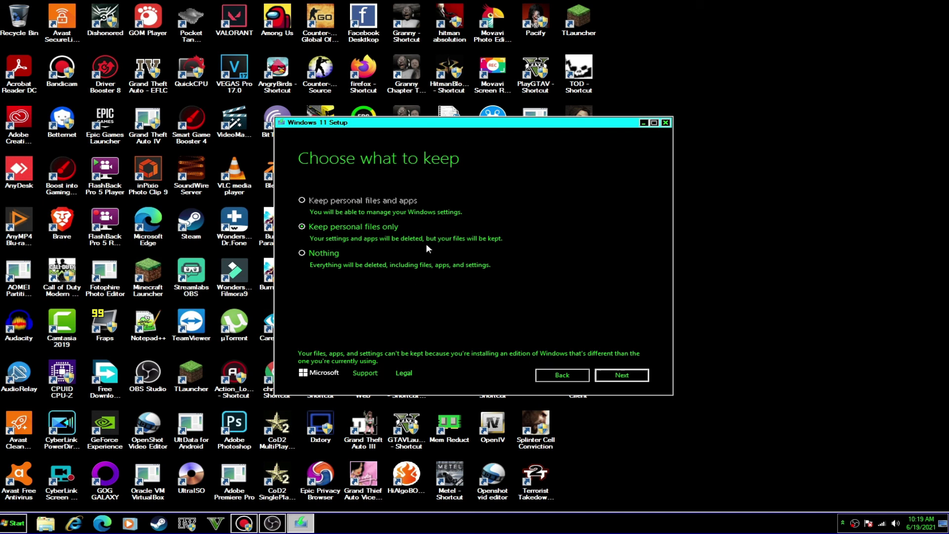
{"action": "left_click", "coordinate": [618, 376]}
{"action": "left_click", "coordinate": [483, 292]}
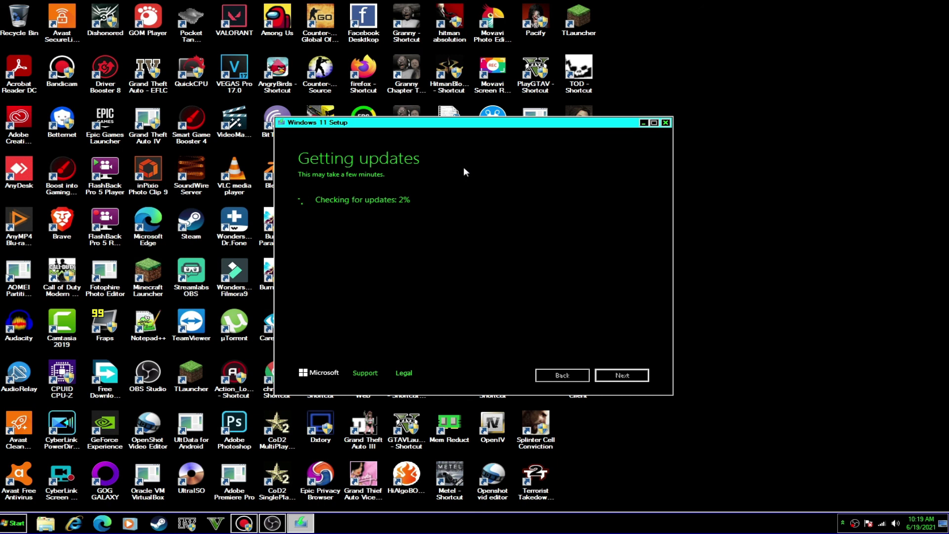
{"action": "left_click", "coordinate": [882, 523]}
{"action": "left_click", "coordinate": [420, 148]}
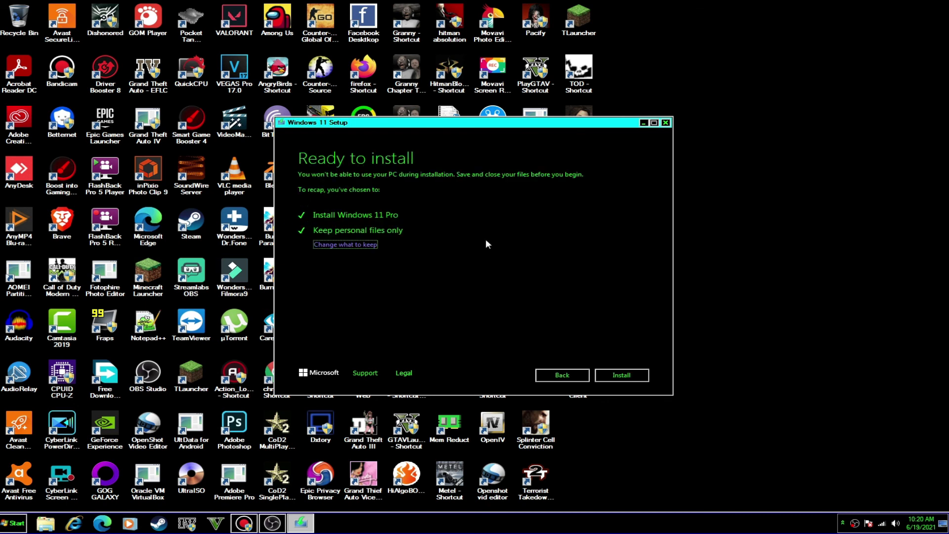
Start the Windows 11 Pro installation, then request its cancellation.
{"action": "left_click", "coordinate": [640, 374]}
{"action": "left_click", "coordinate": [153, 144]}
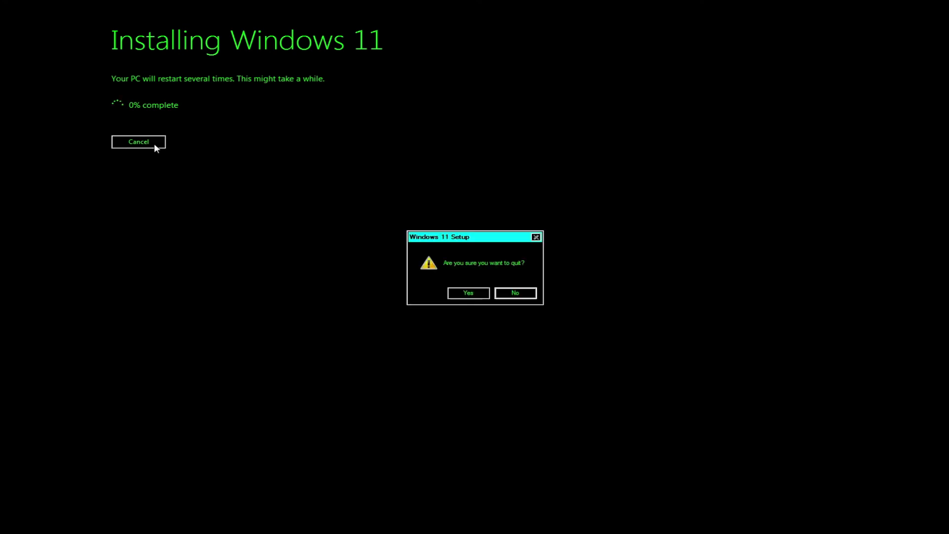